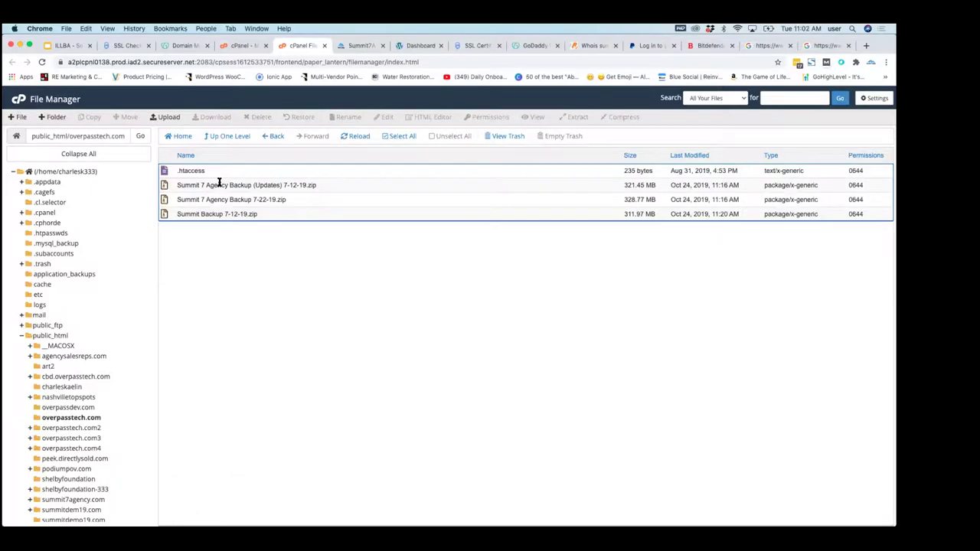
Go up to the public_html folder and look through its list of site folders and zip files
left_click(223, 135)
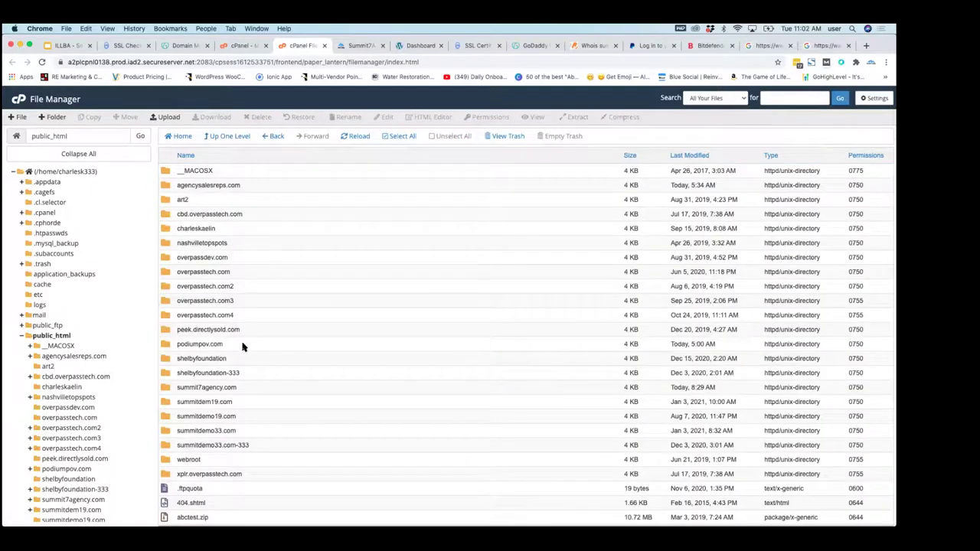
scroll(241, 276, "down", 5)
scroll(241, 268, "down", 10)
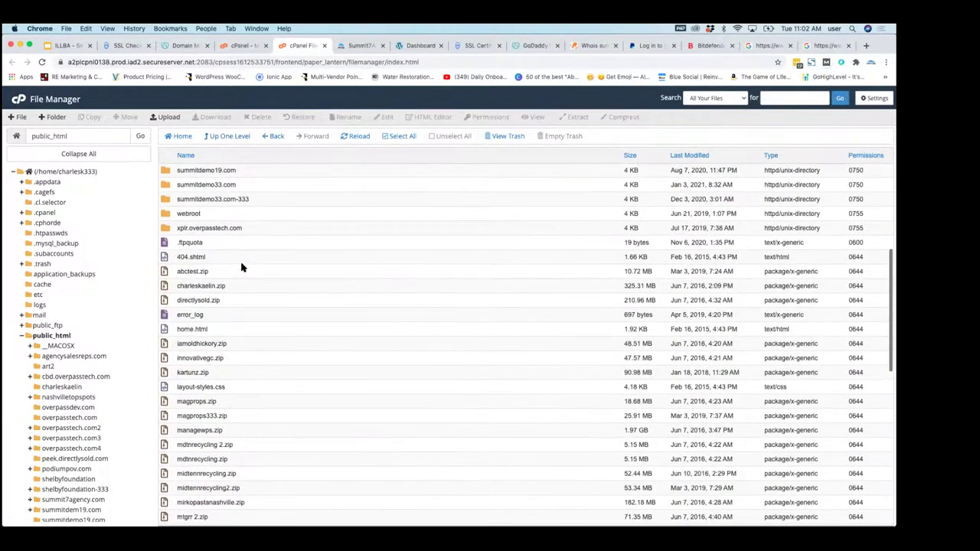
scroll(241, 264, "up", 10)
scroll(249, 238, "up", 5)
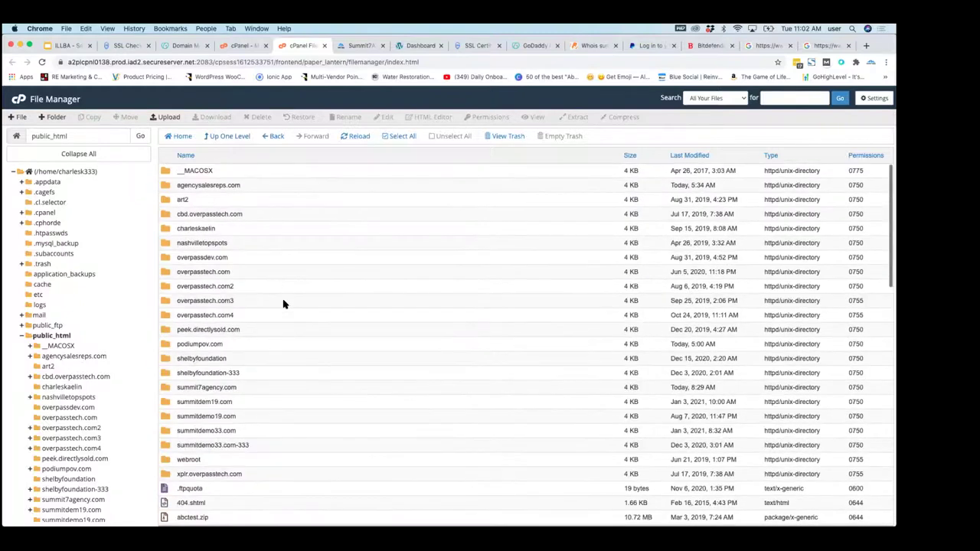
scroll(258, 217, "down", 3)
scroll(257, 218, "down", 3)
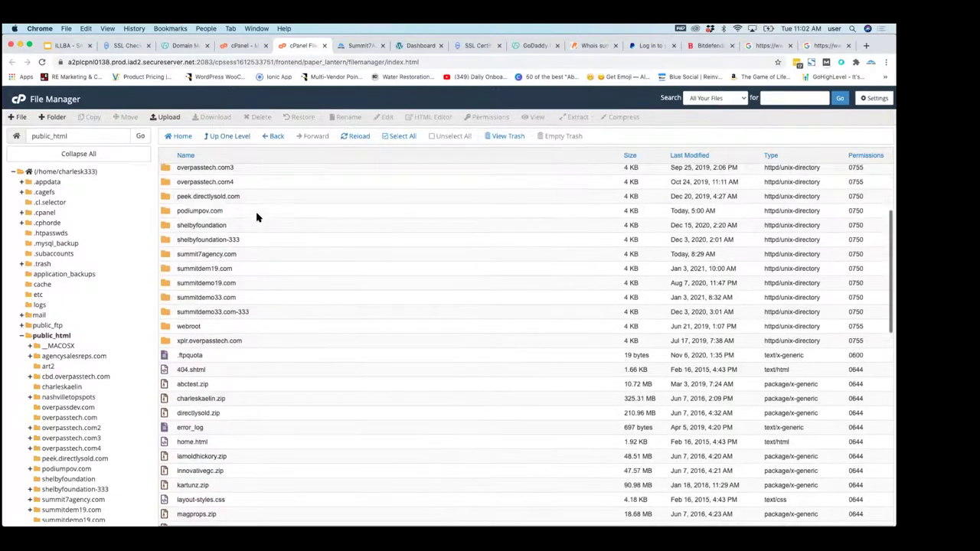
scroll(257, 217, "up", 6)
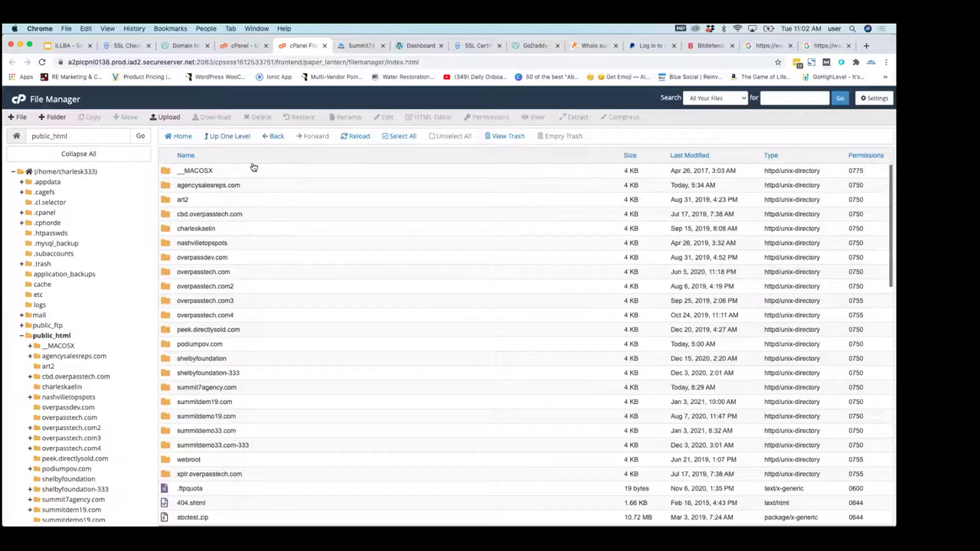
Open the plugins folder inside wp-content of the agencysalesreps.com site
double_click(267, 191)
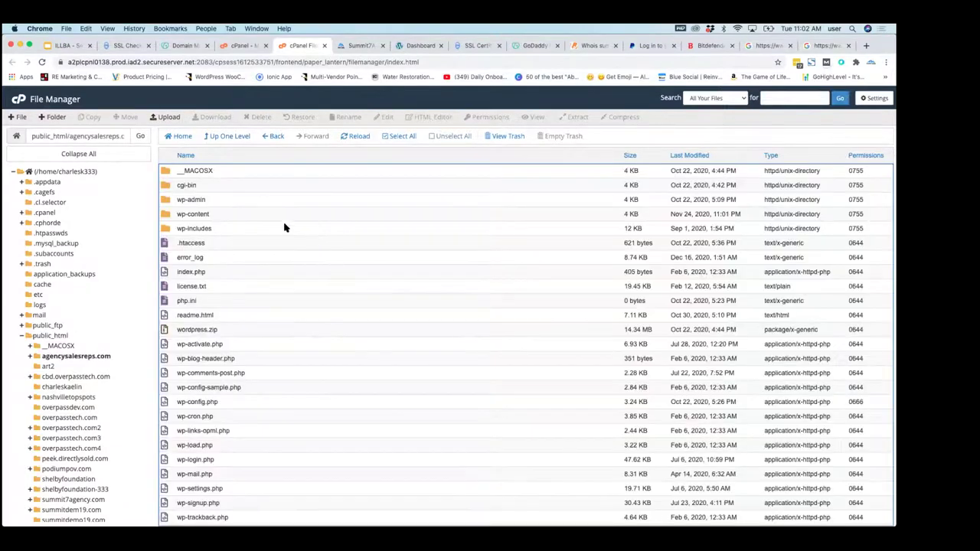
double_click(241, 215)
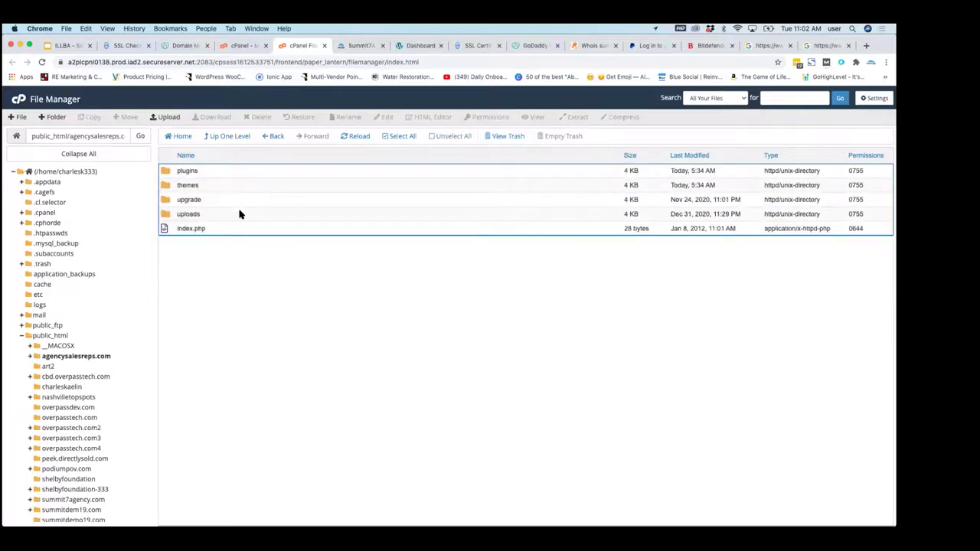
double_click(240, 173)
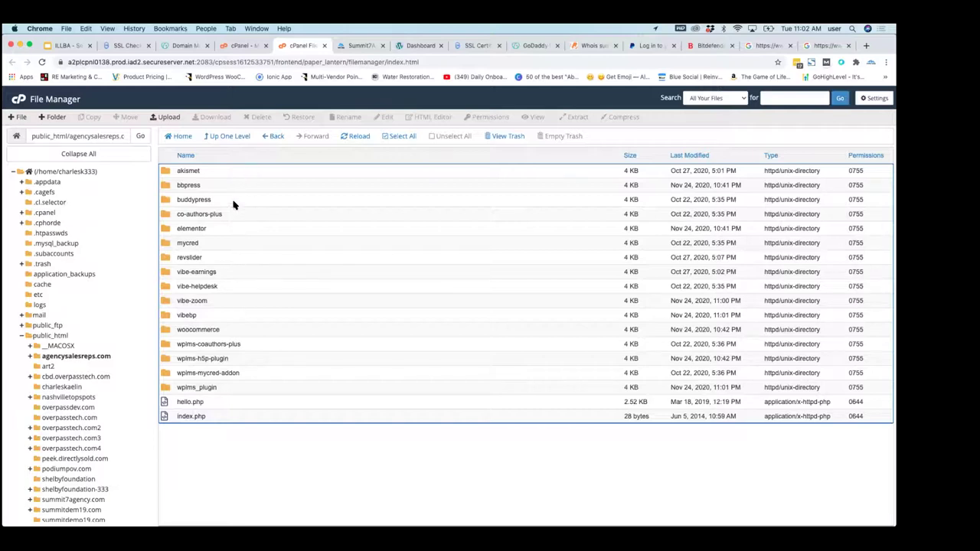
Go back up to public_html and open phpMyAdmin from the cPanel home page
left_click(241, 138)
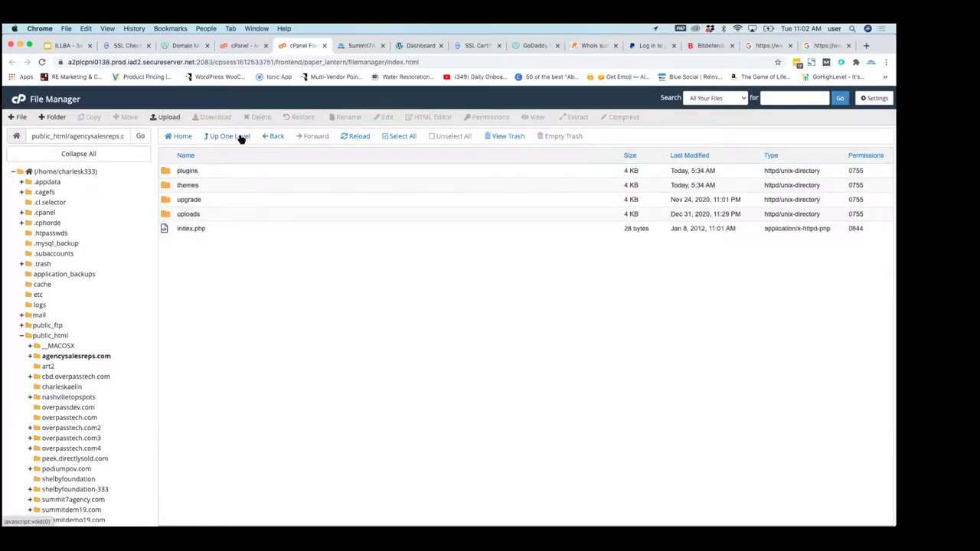
left_click(241, 138)
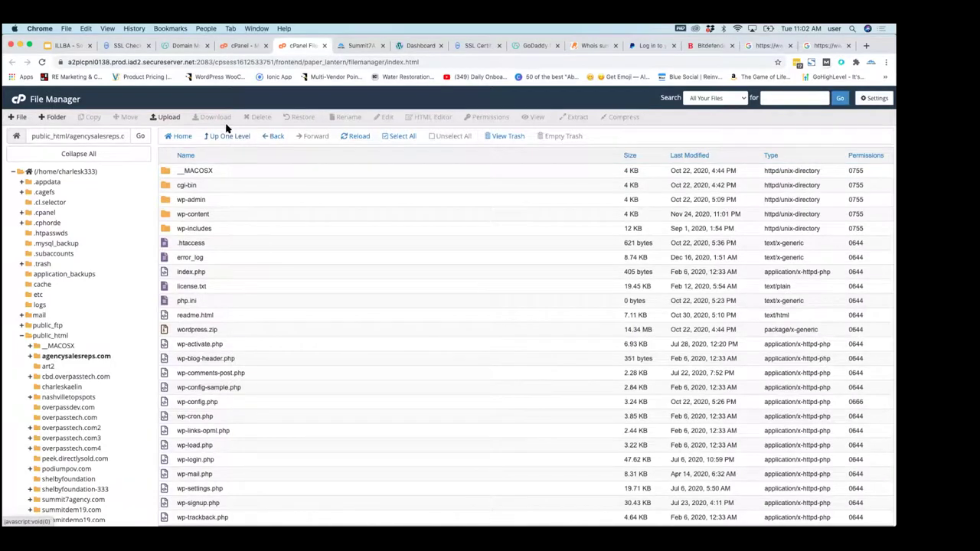
left_click(227, 138)
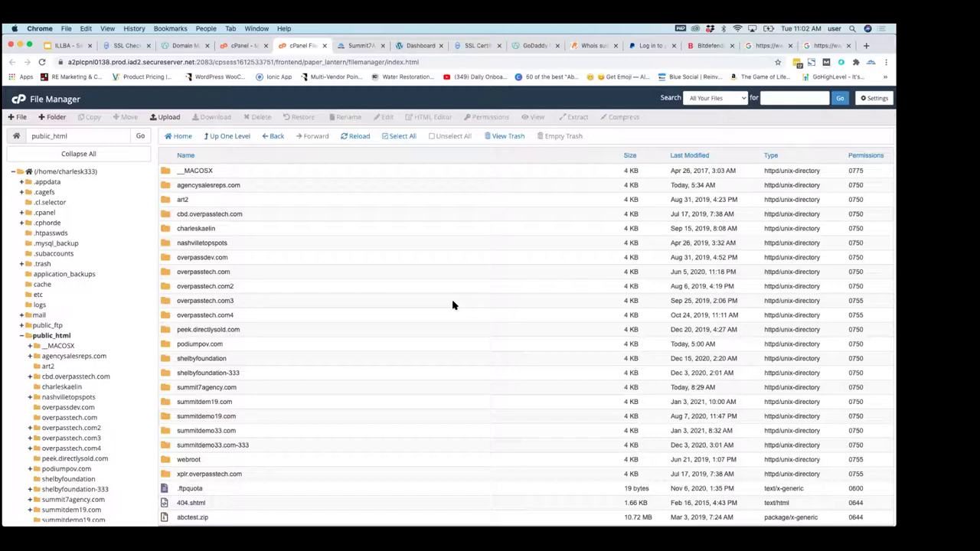
left_click(241, 46)
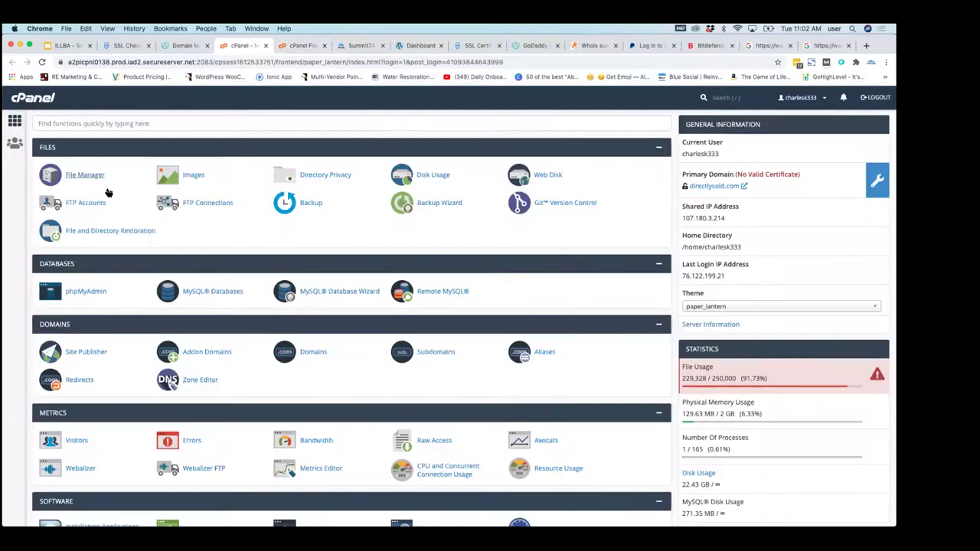
left_click(95, 291)
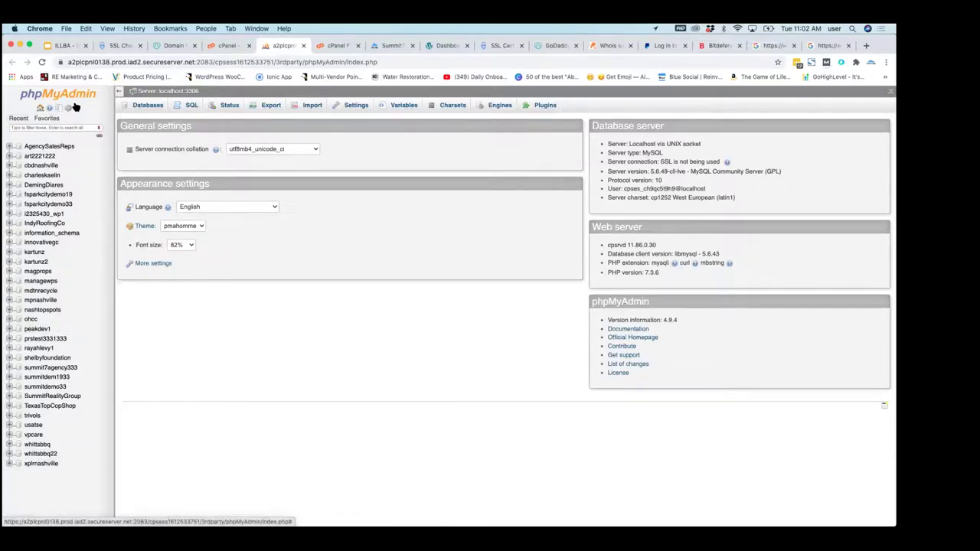
Switch to the Summit 7 Agency website and show the contact form on its Contact Us page
left_click(169, 47)
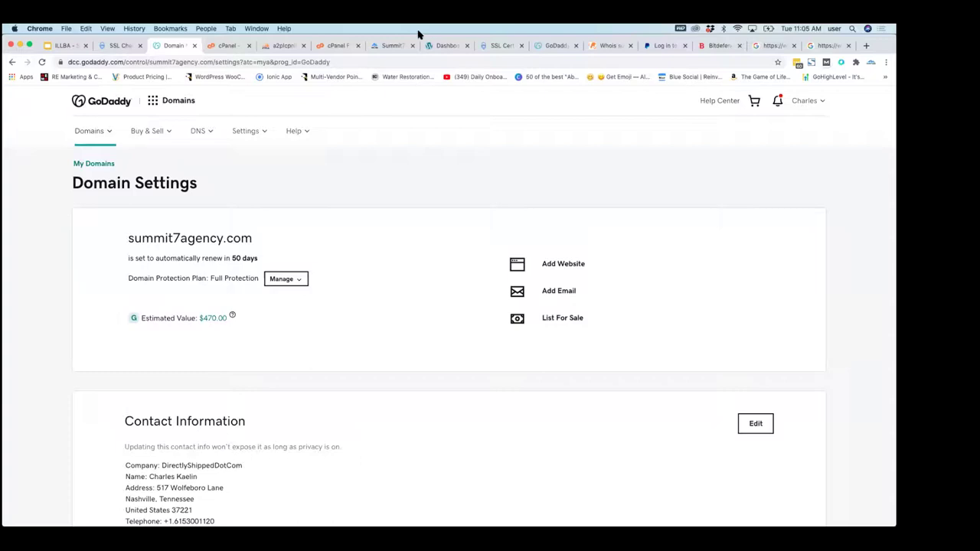
left_click(387, 46)
left_click(840, 128)
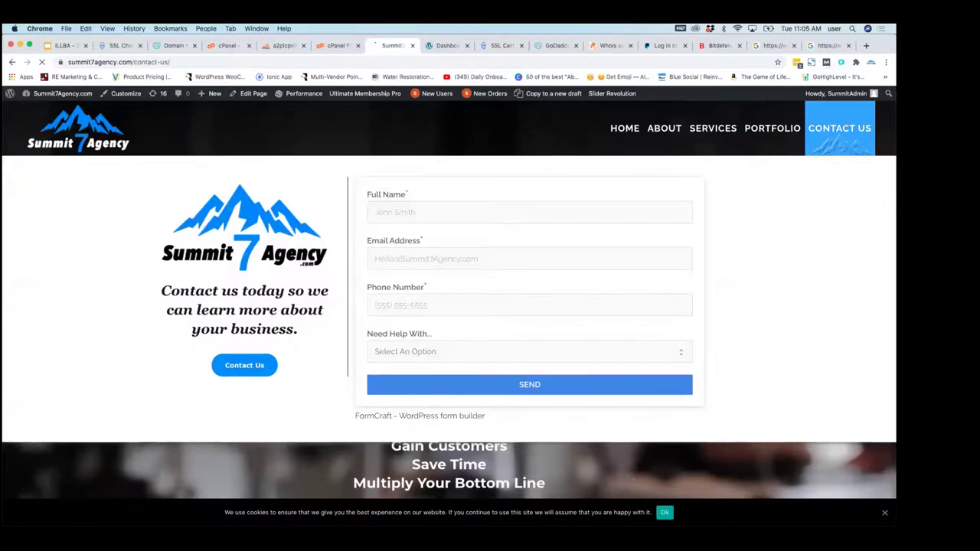
scroll(720, 271, "down", 5)
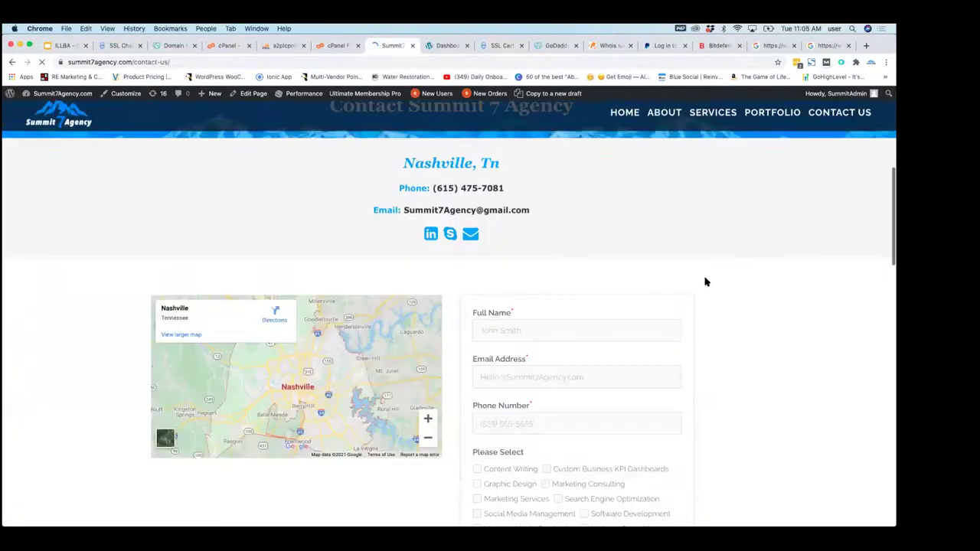
View the source of the Contact Us page and search it for "full name"
right_click(726, 322)
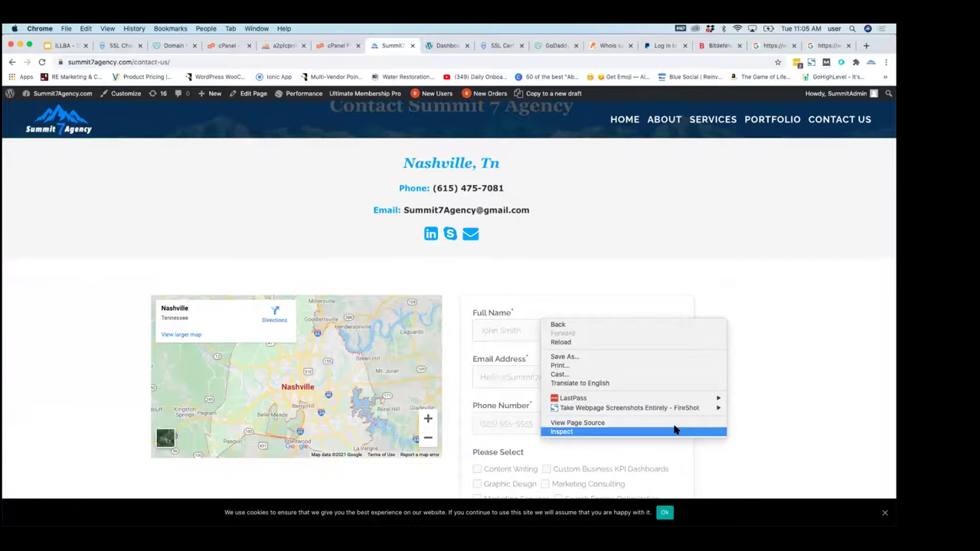
left_click(675, 424)
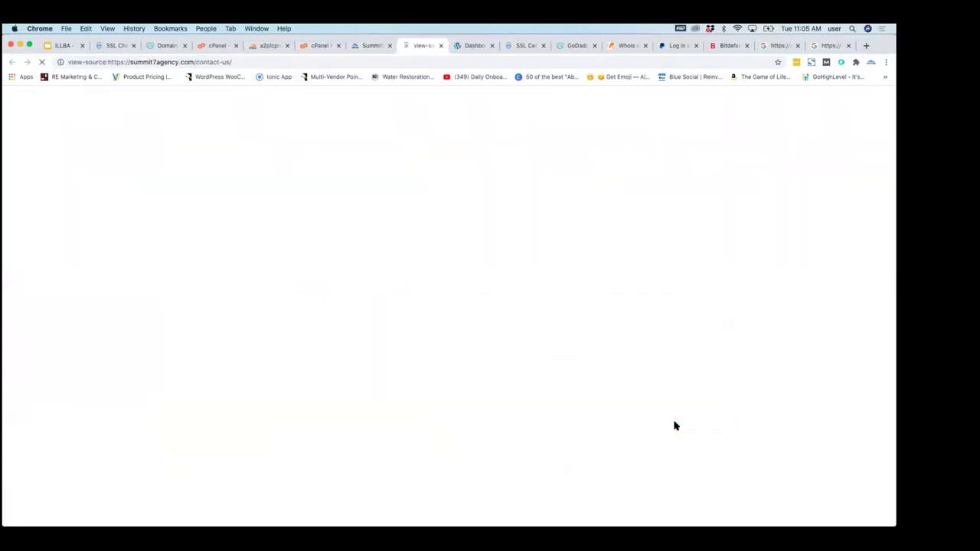
key("super+f")
type("full n")
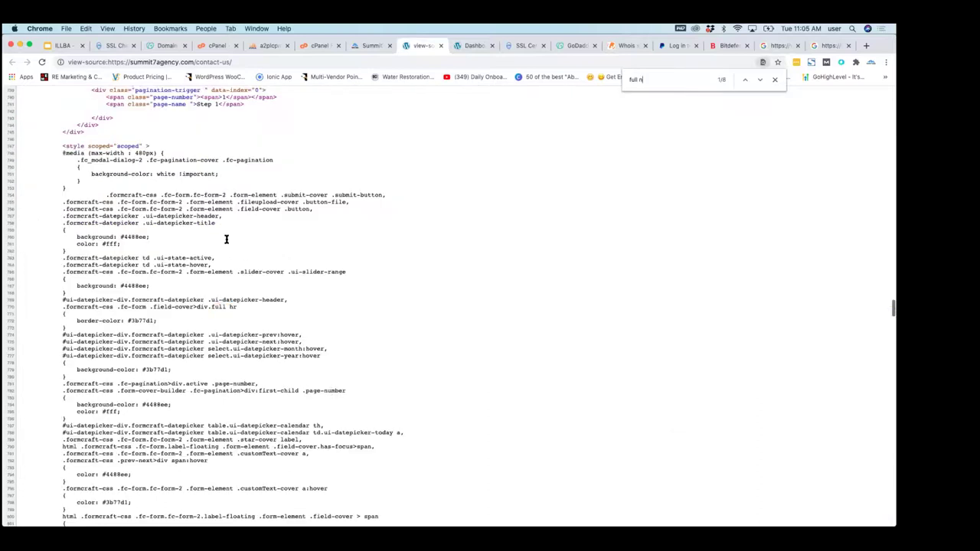
type("ame")
Highlight the contact form's HTML block around the first Full Name match, starting at the form-cover div, and clear the selection
scroll(42, 224, "down", 1)
left_click_drag(47, 226, 146, 373)
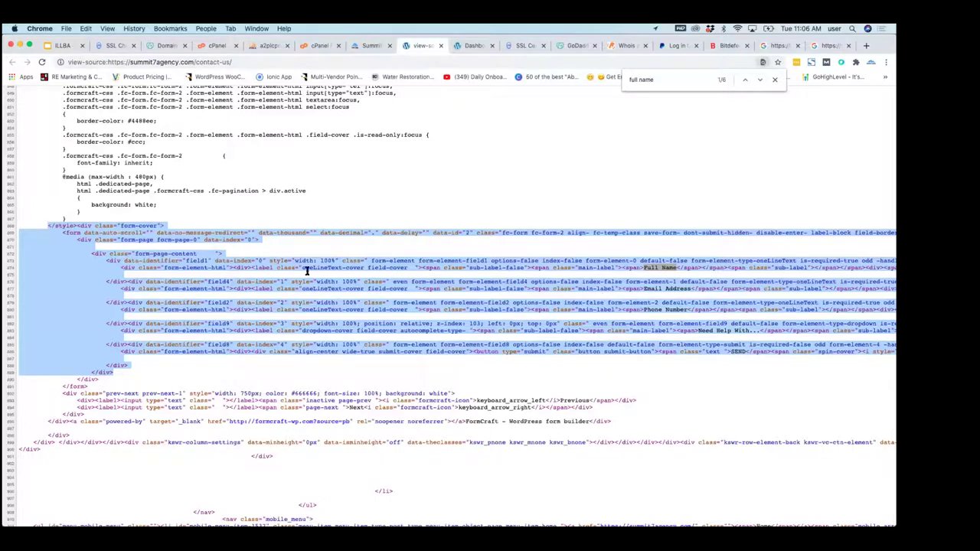
left_click_drag(47, 223, 257, 364)
left_click(538, 268)
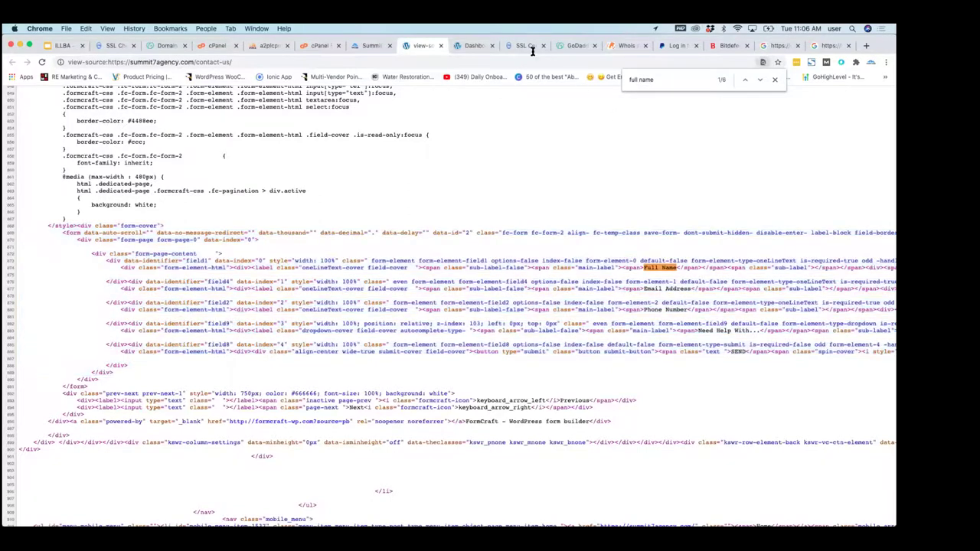
Return to the Contact Us page and review the rendered contact form's fields and service checkboxes
key("Escape")
key("ctrl+shift+Tab")
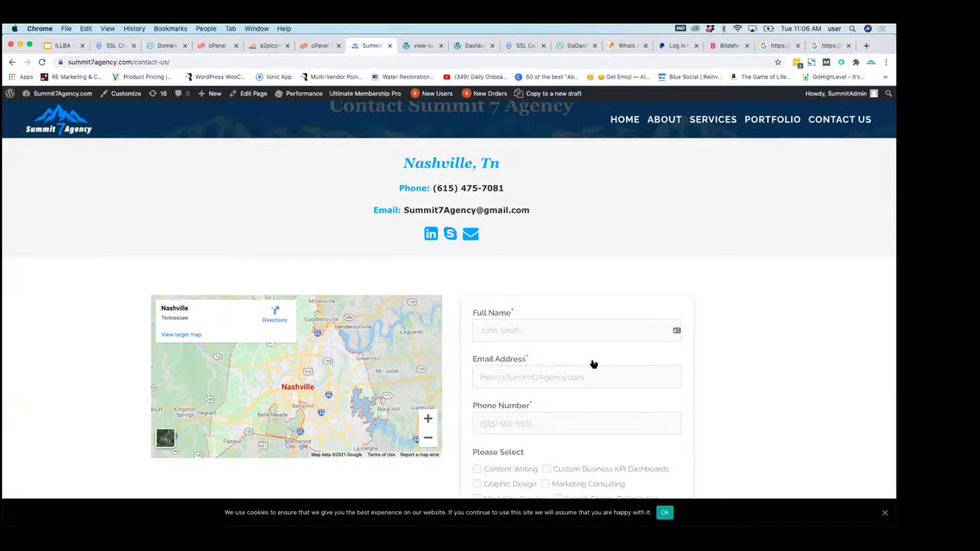
scroll(590, 363, "down", 3)
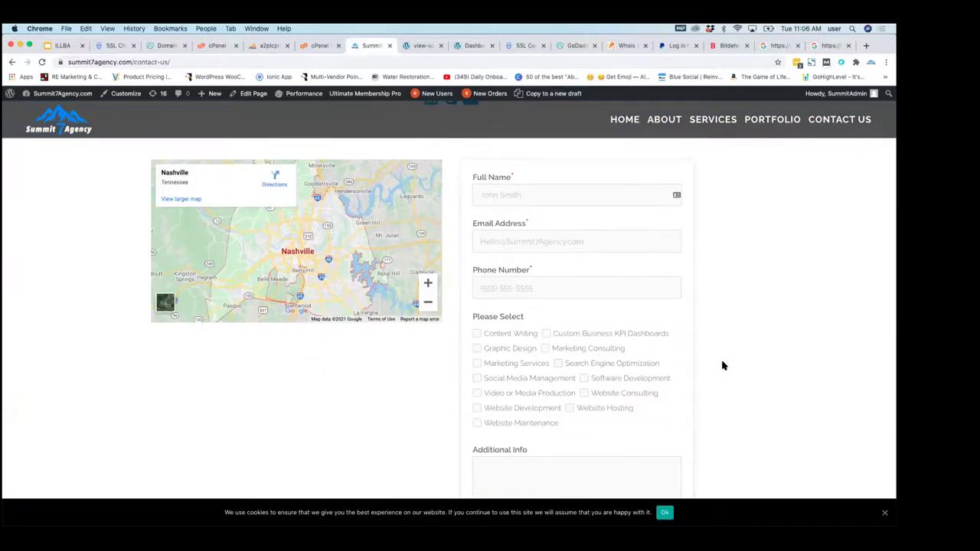
scroll(723, 365, "up", 2)
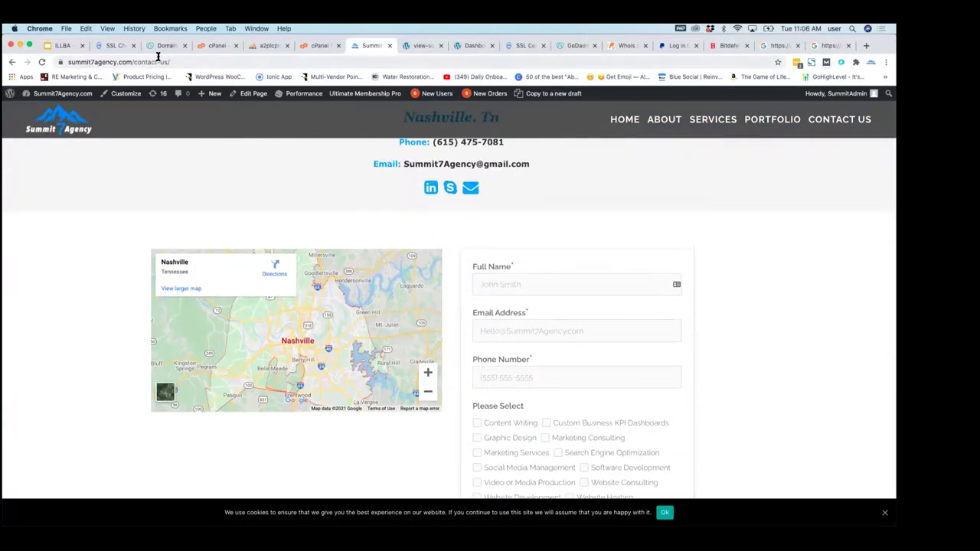
Go back to the page source and highlight the form markup from the form-cover div to just before the closing form tag
left_click(420, 46)
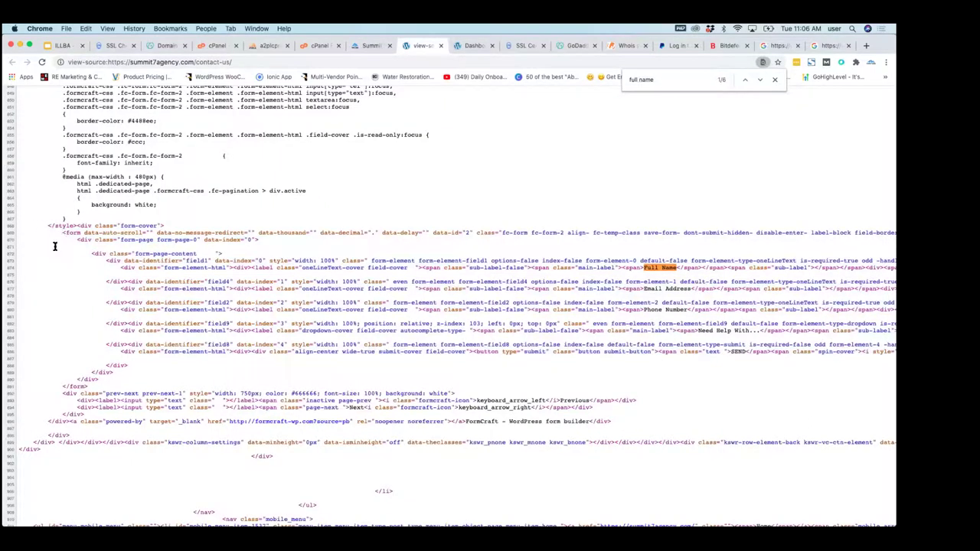
left_click_drag(47, 225, 130, 381)
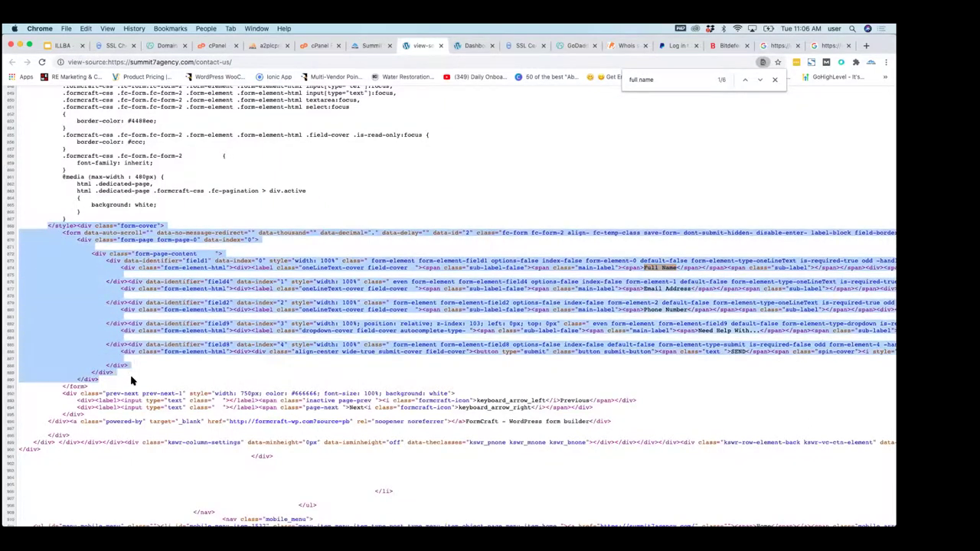